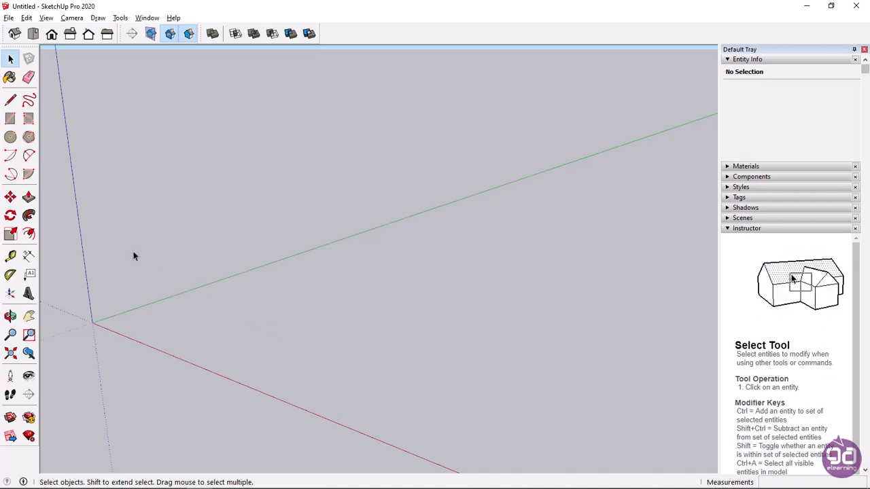
- Draw a 5 by 6 m rectangle on the ground plane between the red and green axes
left_click(13, 119)
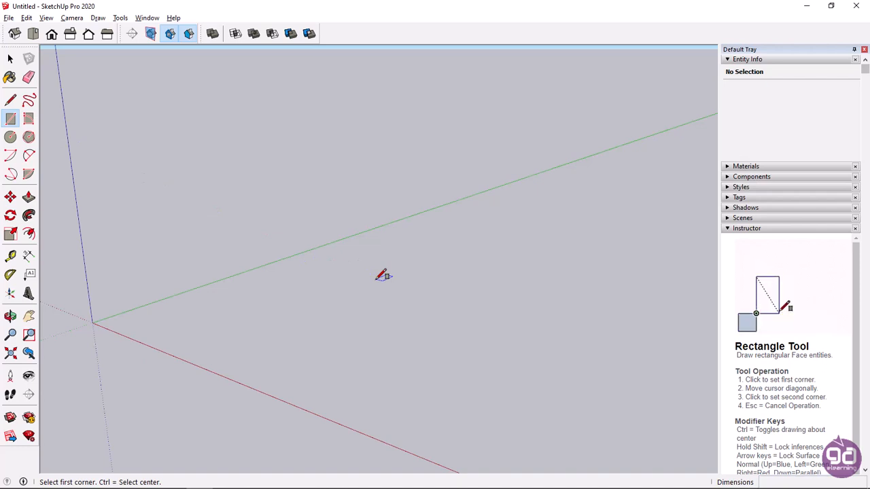
left_click(399, 250)
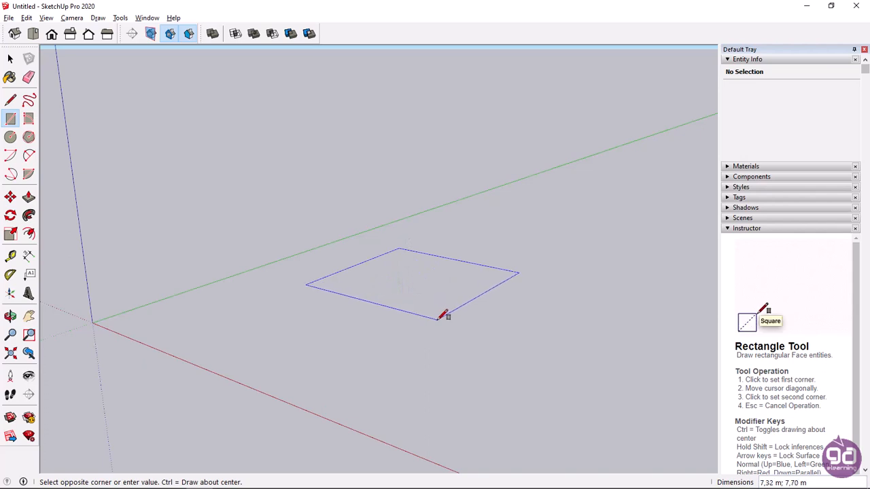
type("5")
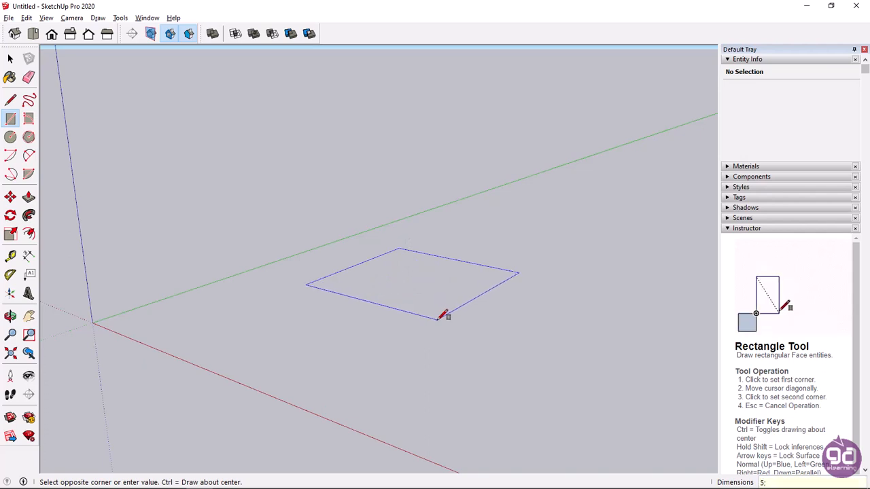
type(";")
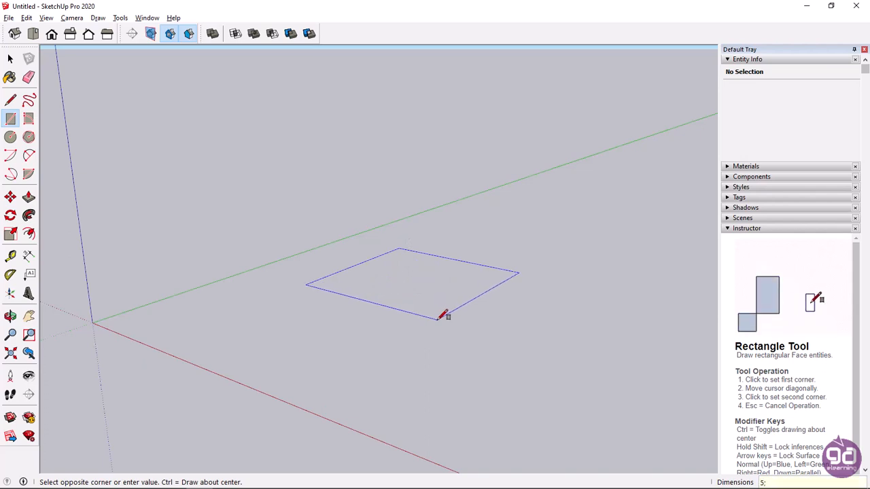
type("6")
key("Return")
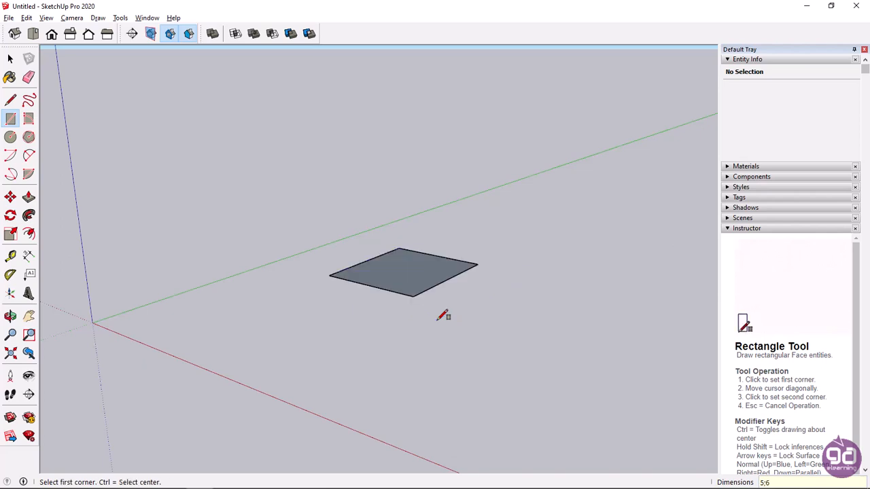
key("space")
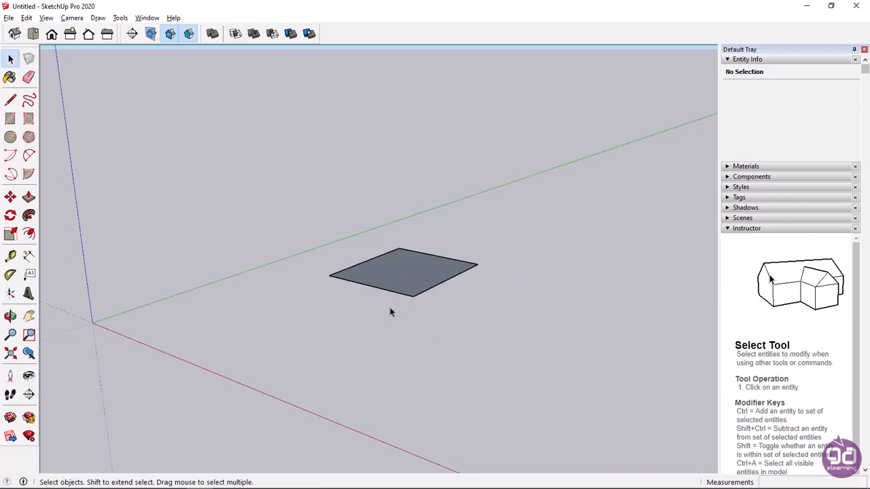
- Push/Pull the rectangle upward into a box 3 m high
left_click(34, 199)
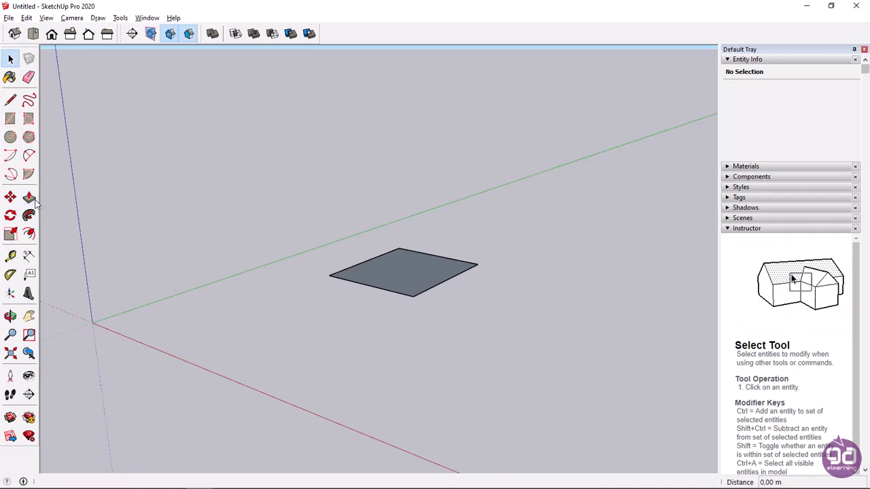
left_click(403, 272)
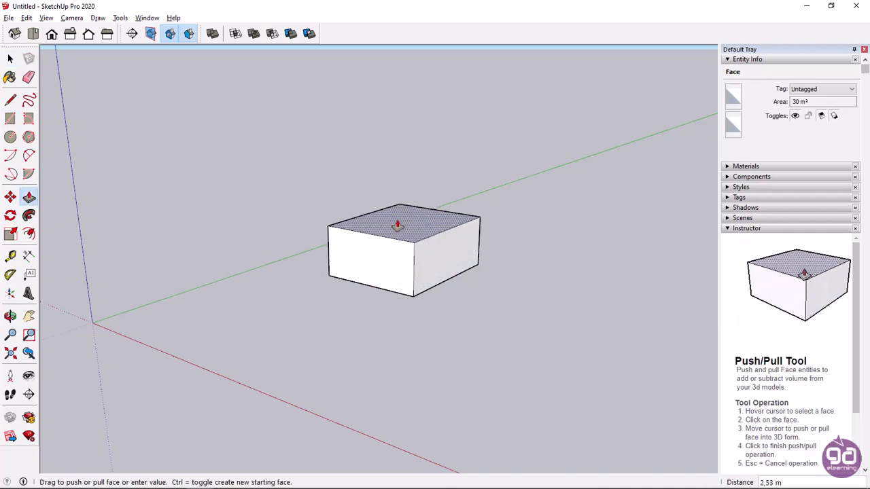
left_click(398, 225)
key("space")
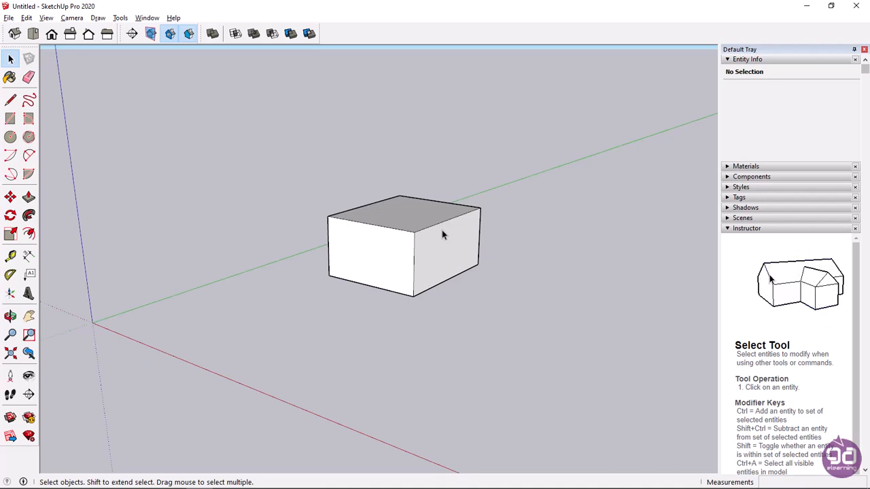
- Inspect the box's side faces and edges by selecting them one at a time, and clear the selection
scroll(442, 231, "up", 2)
scroll(436, 236, "up", 1)
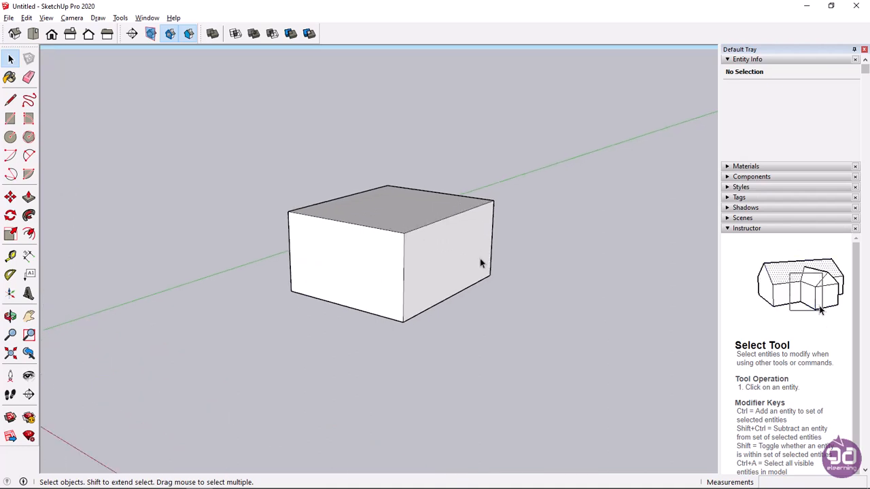
left_click(478, 263)
left_click(378, 262)
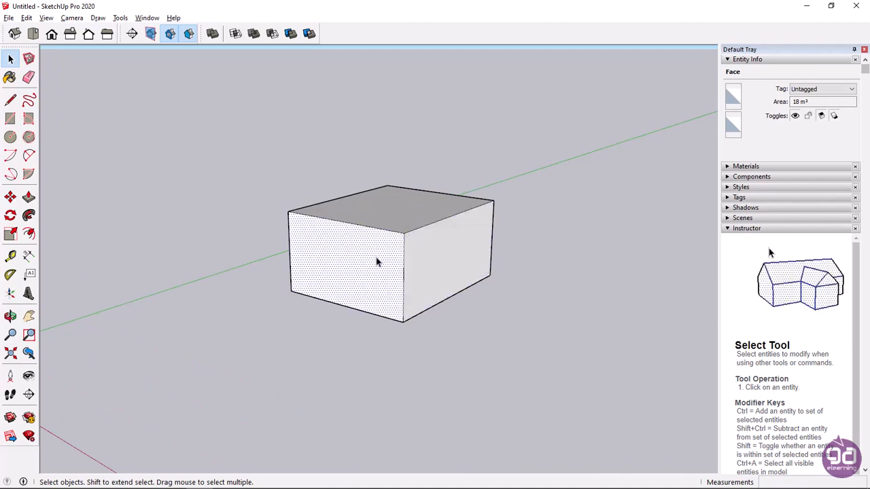
left_click(391, 234)
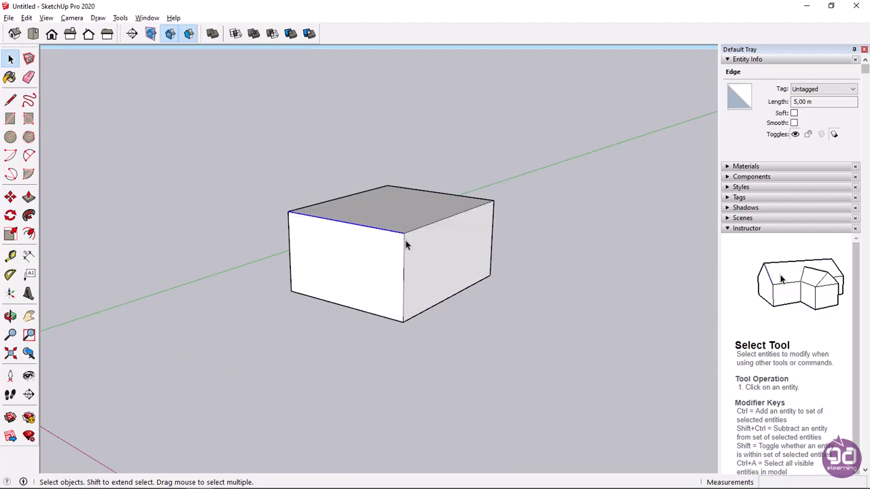
left_click(404, 245)
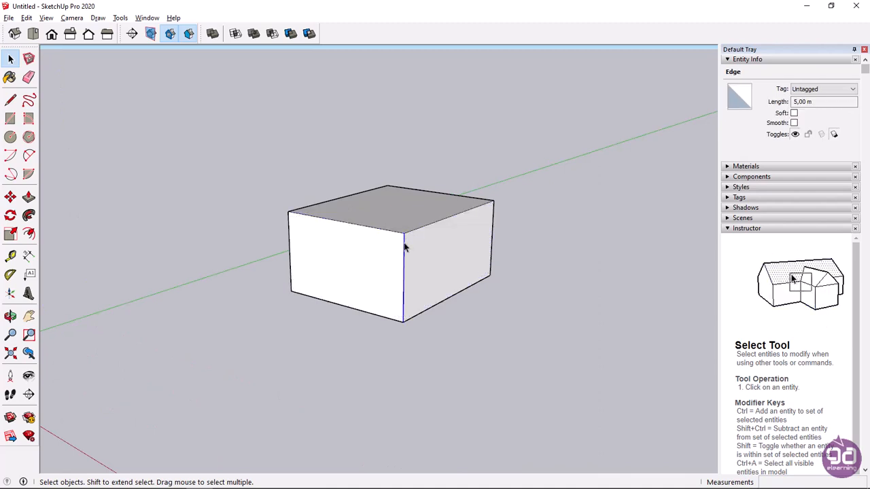
left_click(482, 301)
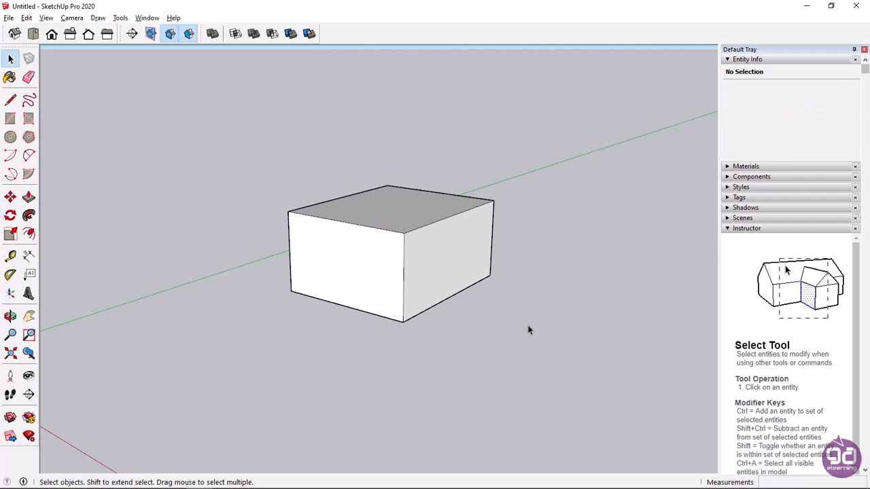
- Select all faces and edges of the box and start making a component from them
left_click_drag(524, 325, 259, 154)
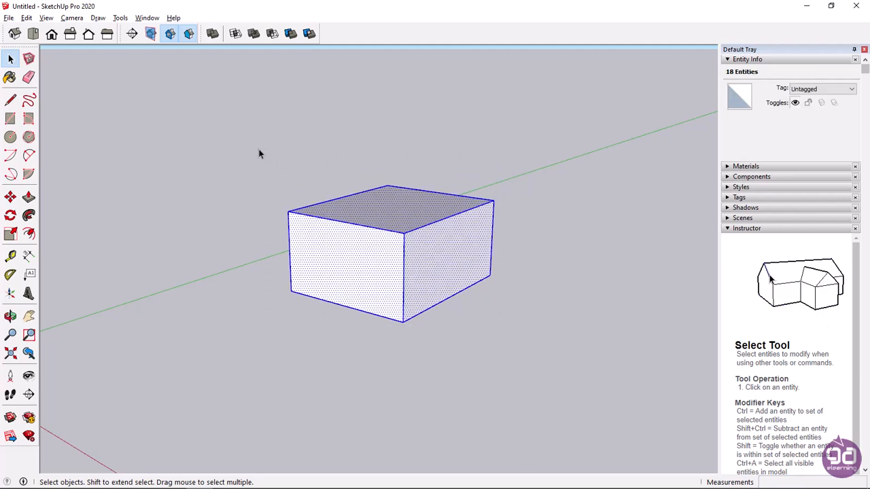
right_click(411, 213)
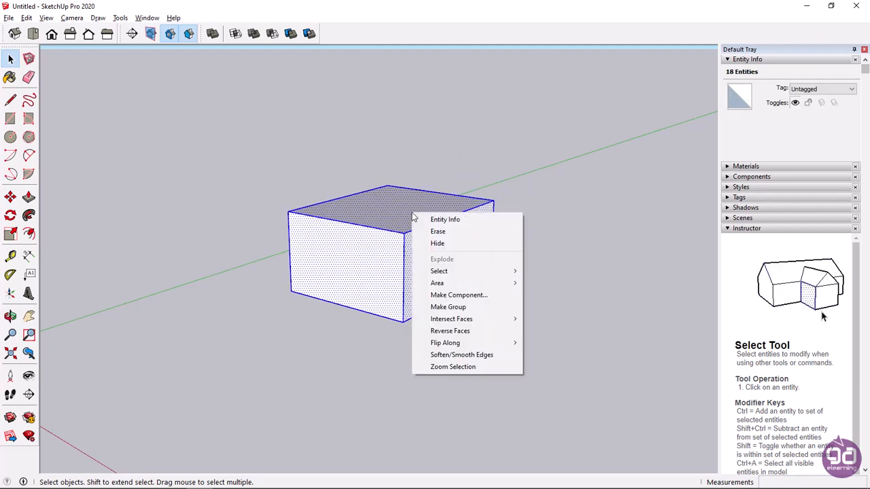
left_click(480, 297)
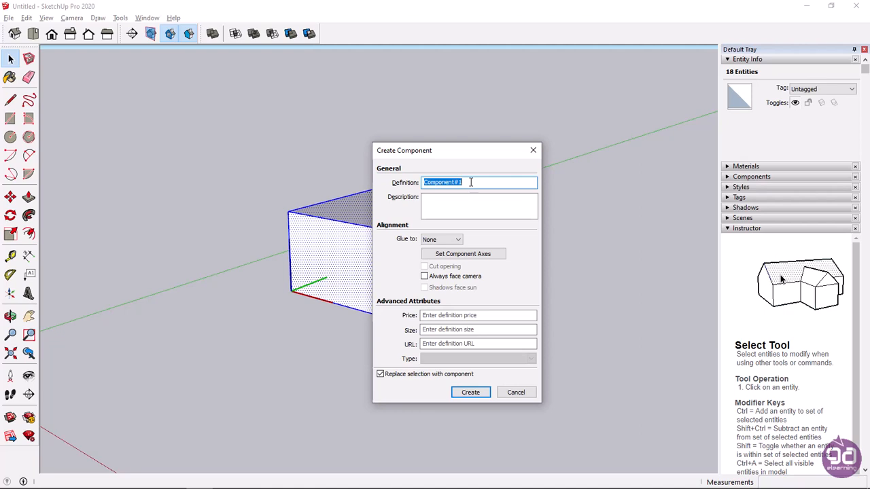
- Examine the new component's definition, description, glue-to alignment, price, size and URL settings, leaving the alignment at None
left_click(470, 182)
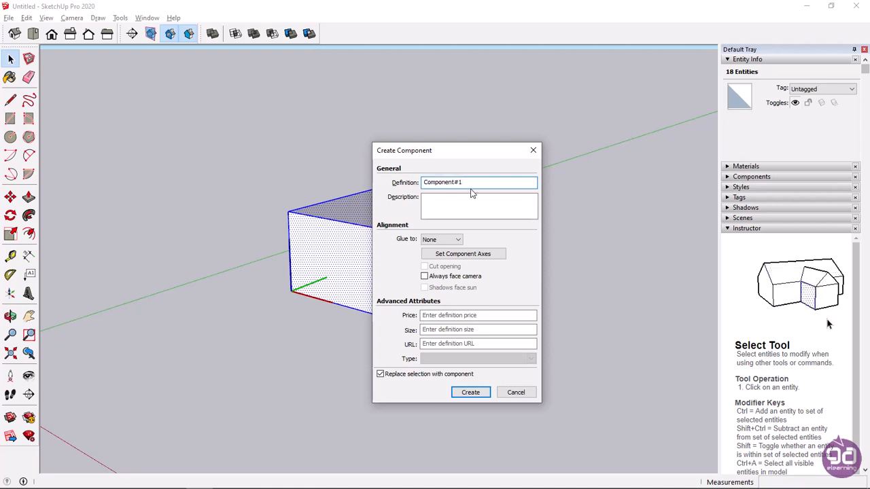
left_click(471, 201)
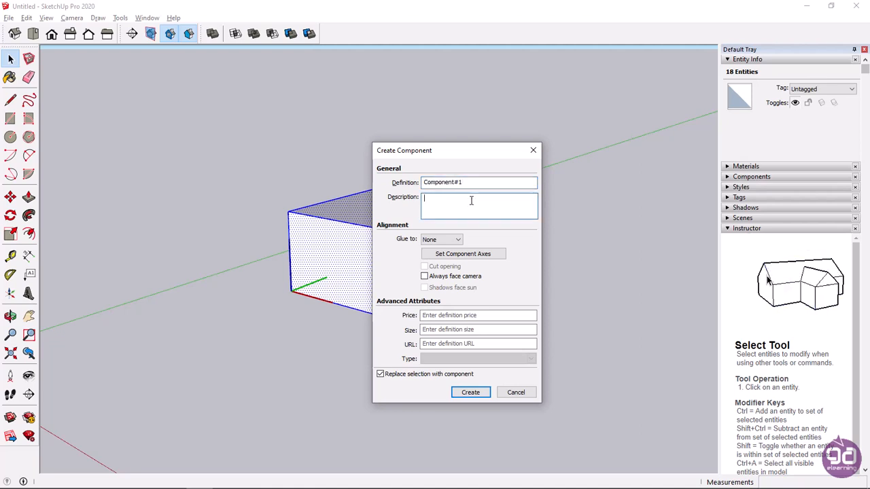
left_click(459, 240)
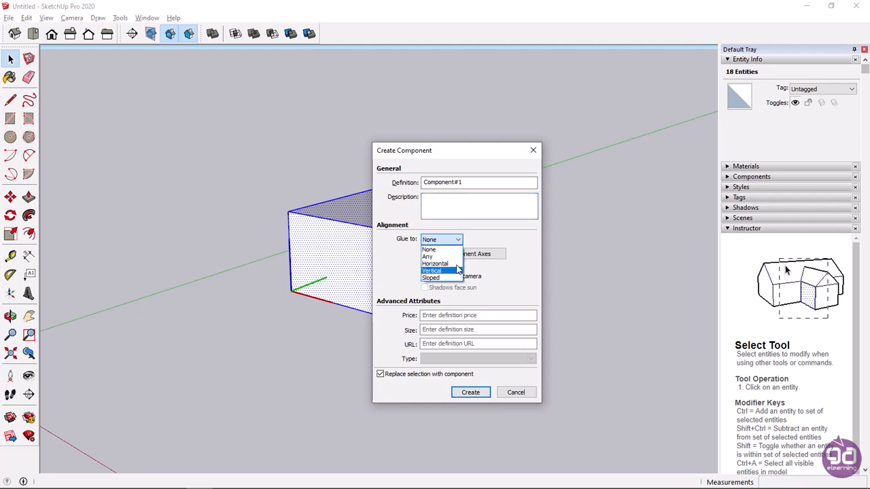
left_click(459, 249)
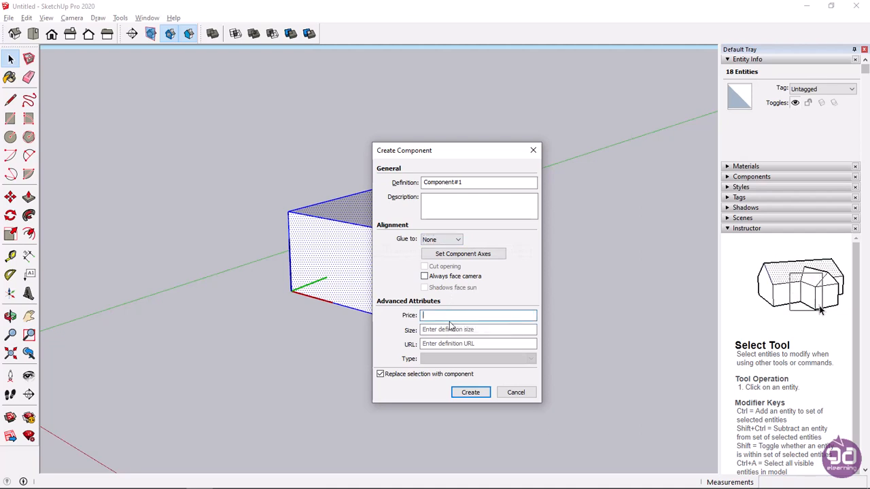
left_click(450, 331)
left_click(451, 343)
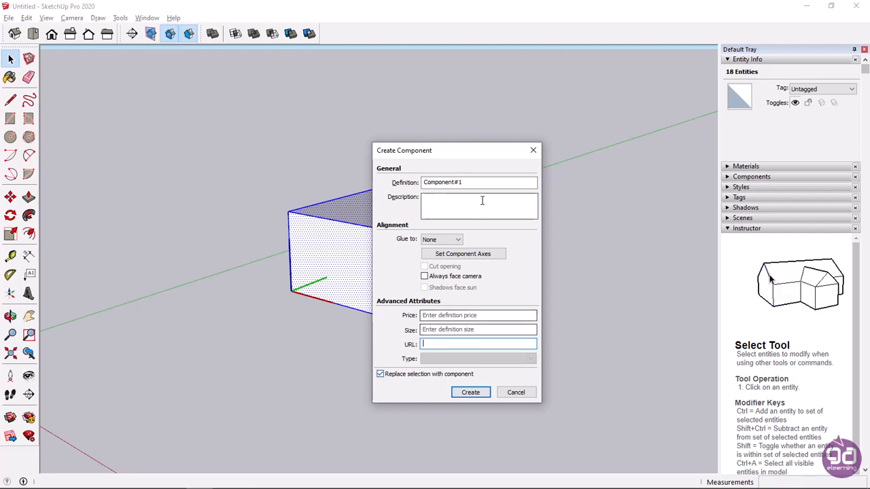
- Create the component with the definition name "Κύβος 5*6" and the description "Ύψος 3"
left_click_drag(478, 183, 423, 182)
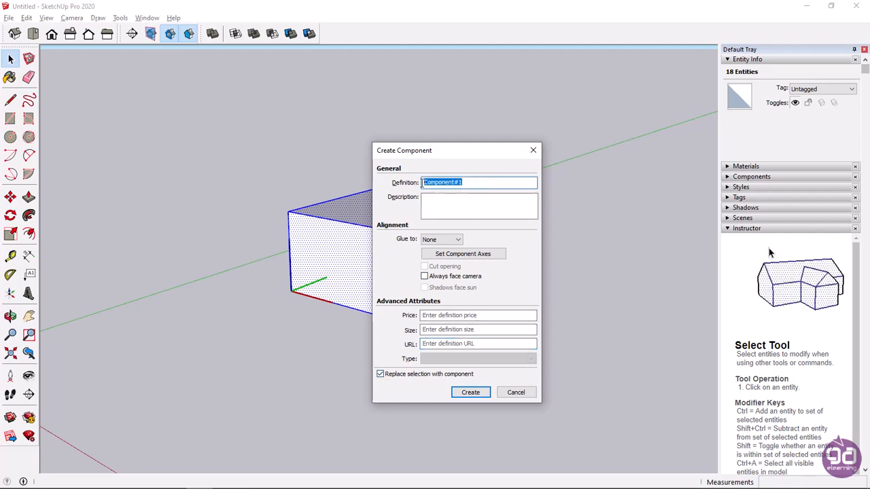
type("Kübo")
type("ς 5")
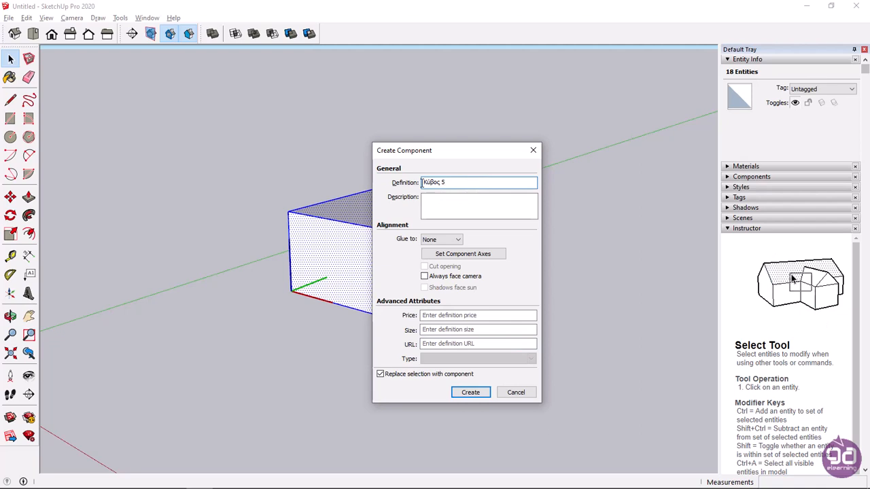
type("\"6")
key("Tab")
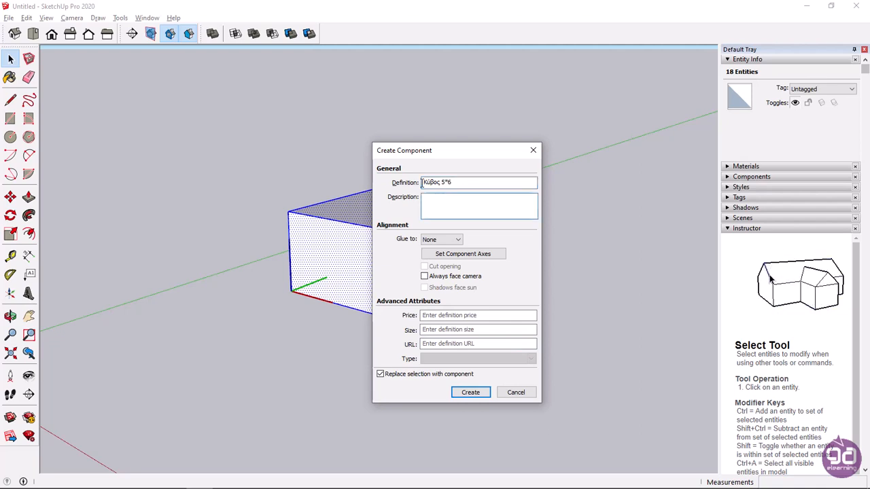
type("Υ")
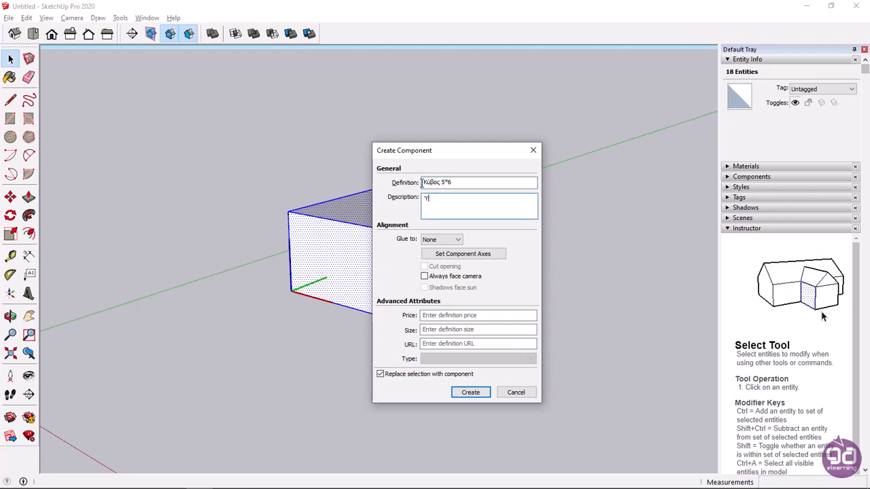
type("ψος 3")
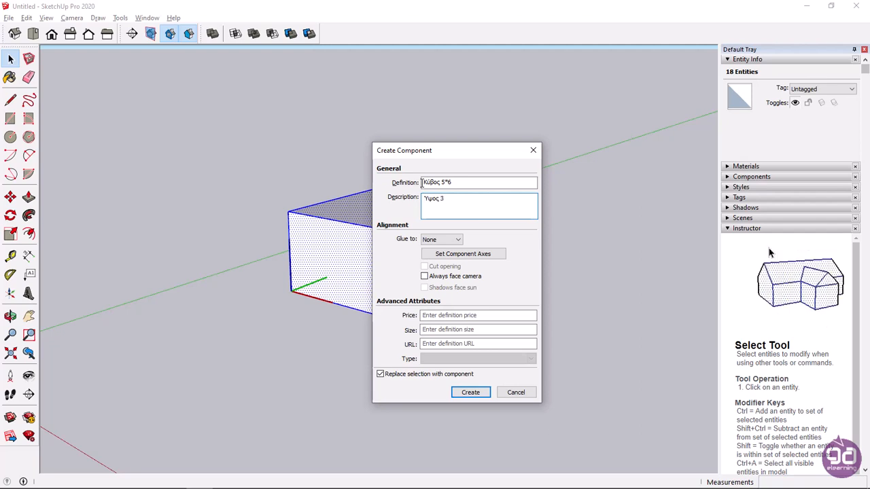
left_click(467, 394)
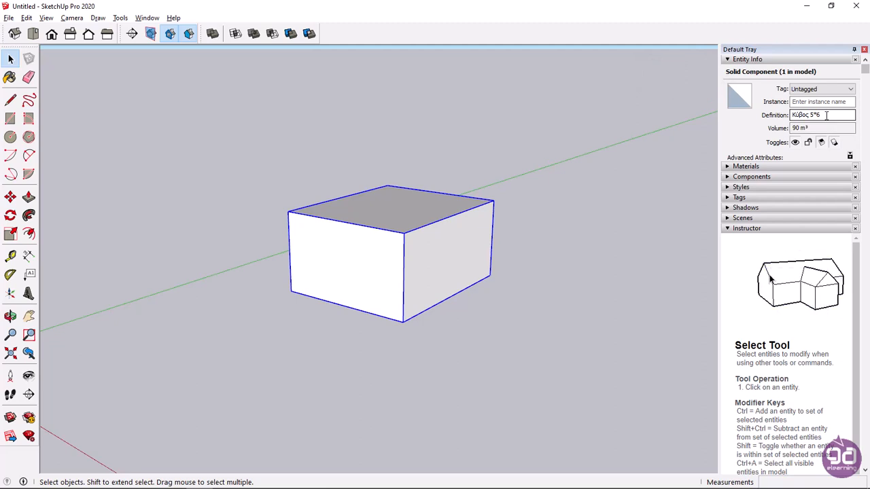
- Review the component's entity information, expanding its advanced attributes and collapsing them again
key("Tab")
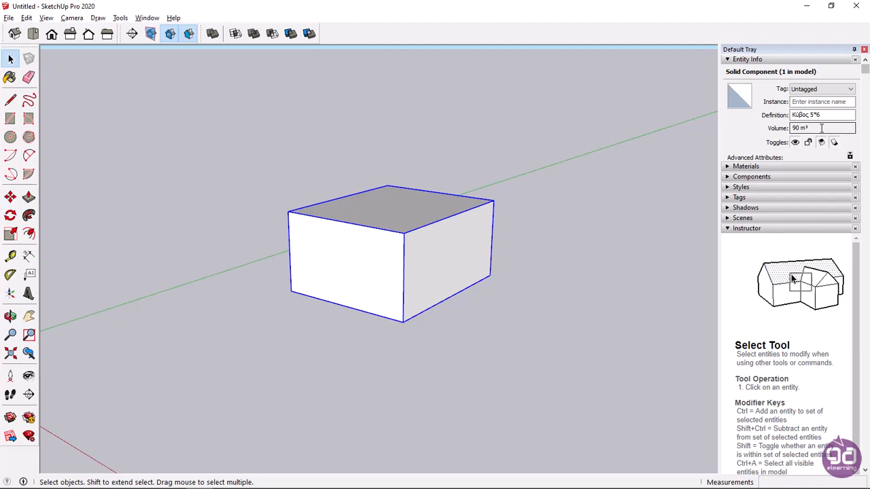
left_click(850, 155)
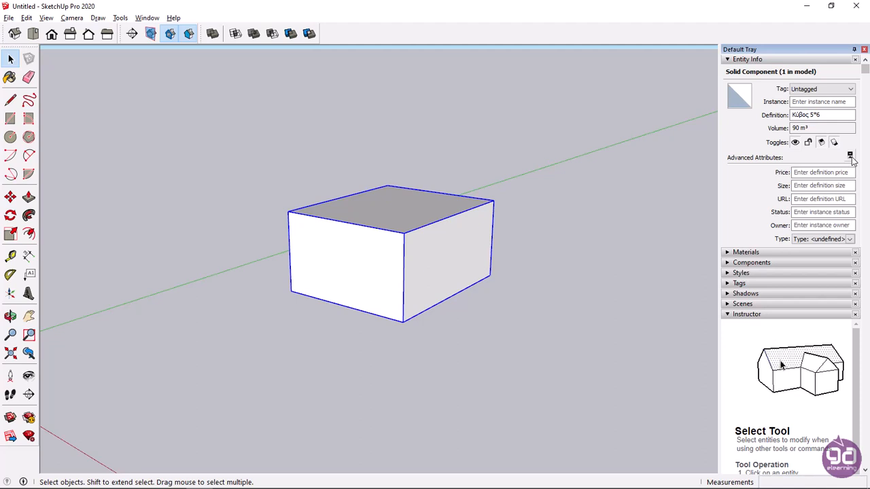
left_click(850, 155)
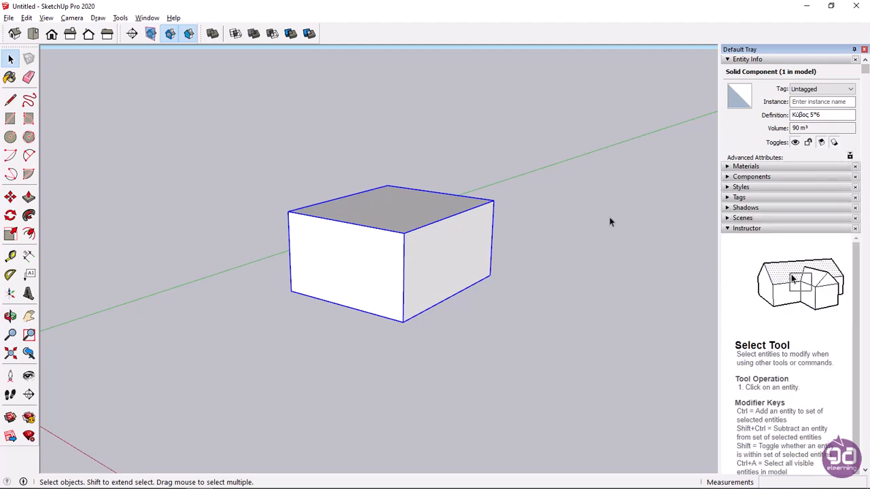
- Open the box component for editing and select its two visible side faces one after the other
right_click(457, 243)
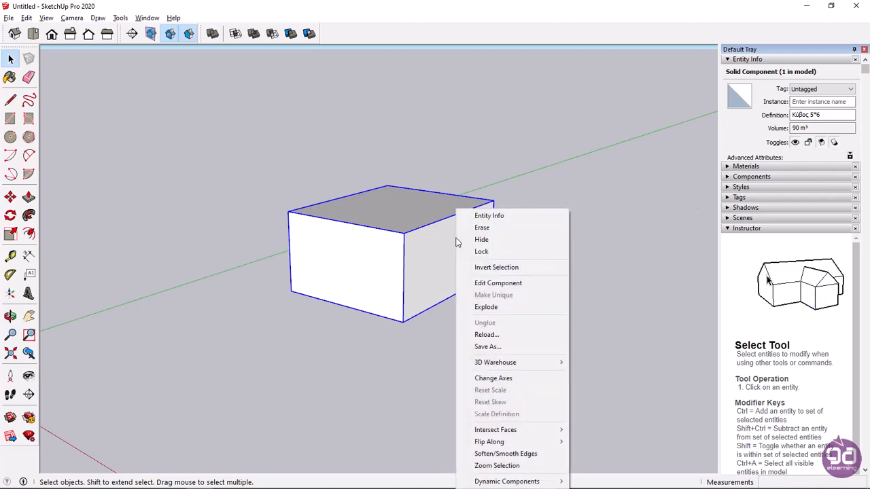
left_click(533, 285)
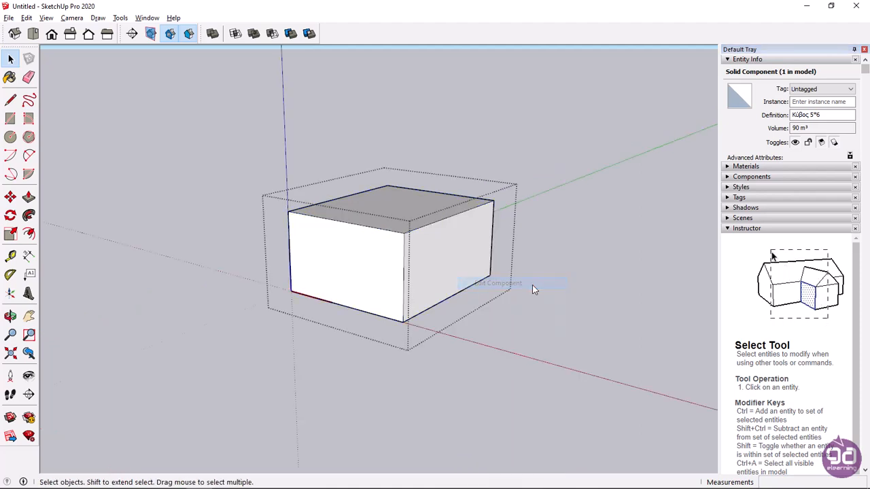
middle_click_drag(546, 216, 473, 246)
left_click(474, 246)
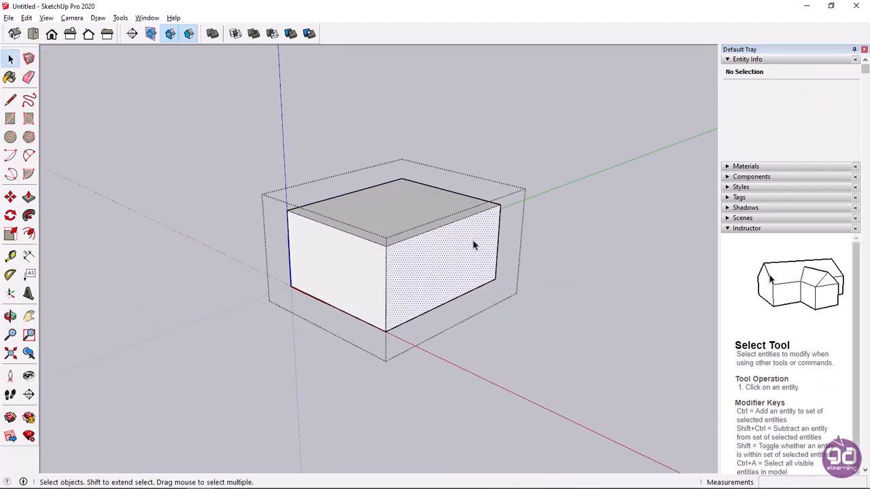
left_click(369, 261)
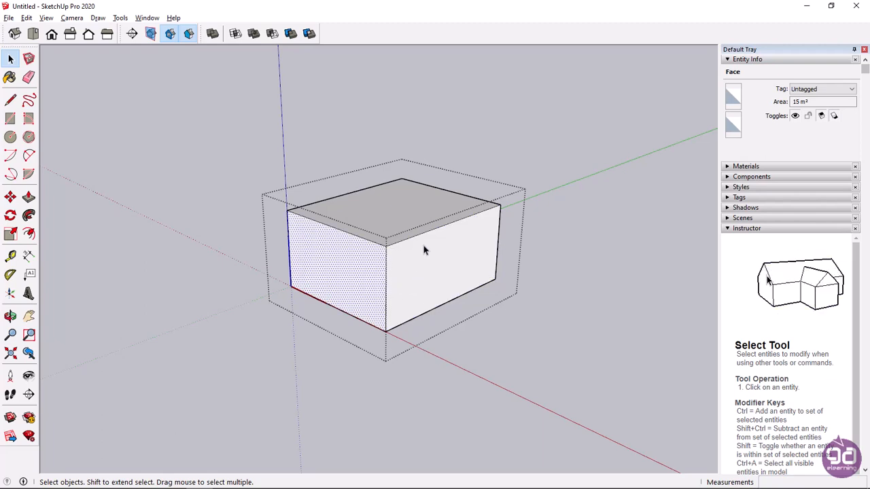
- Push/Pull the box's side face that is perpendicular to the red axis 2 m outward inside the component
left_click(445, 247)
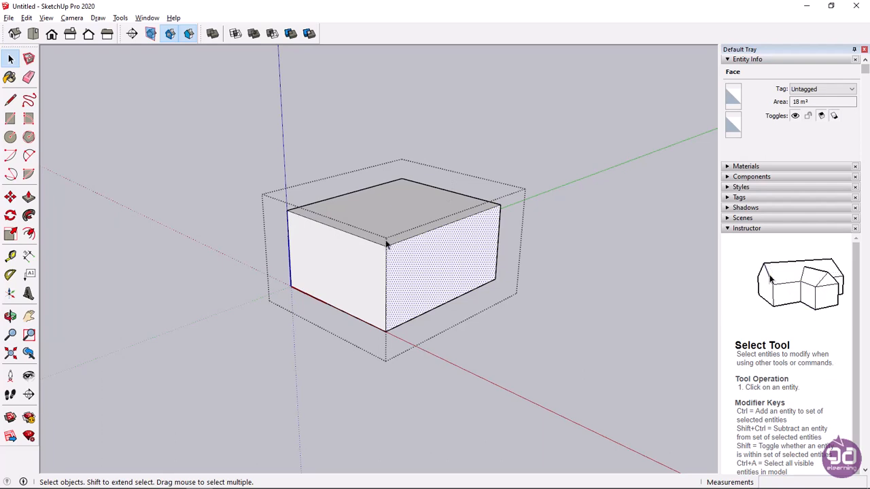
left_click(30, 197)
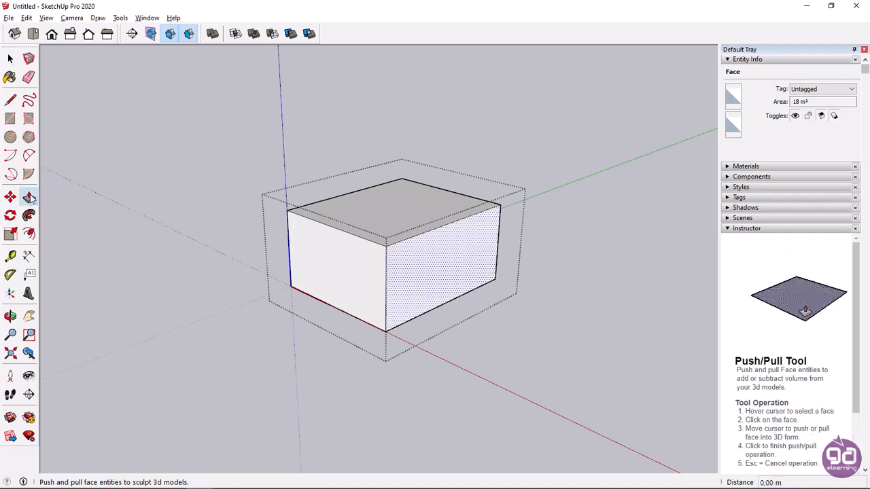
left_click(437, 265)
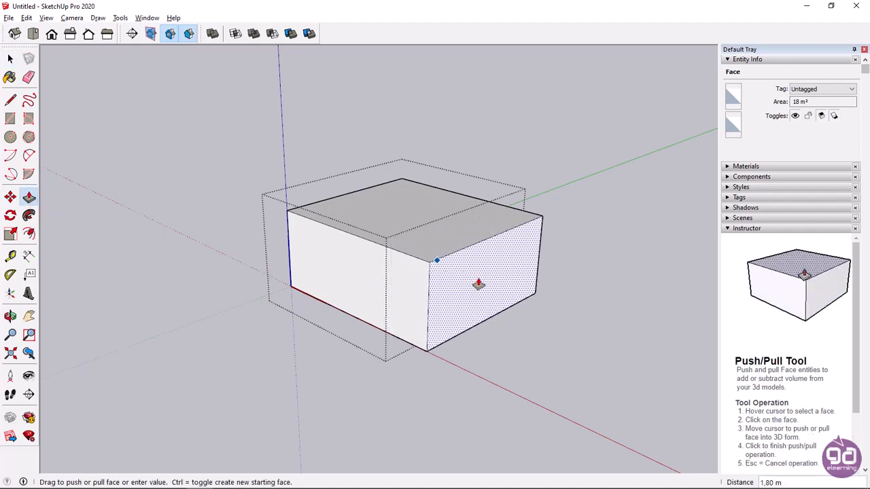
type("2")
key("Return")
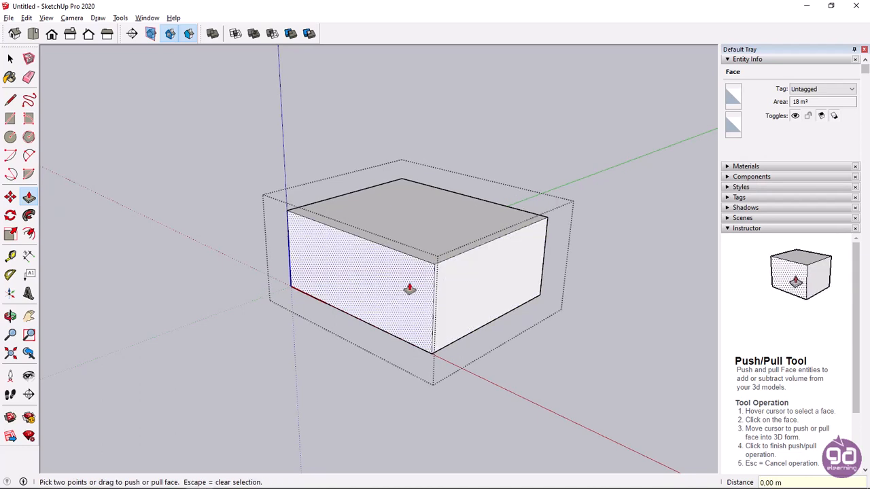
- Push/Pull the adjacent side face, perpendicular to the green axis, 1 m outward
left_click(390, 283)
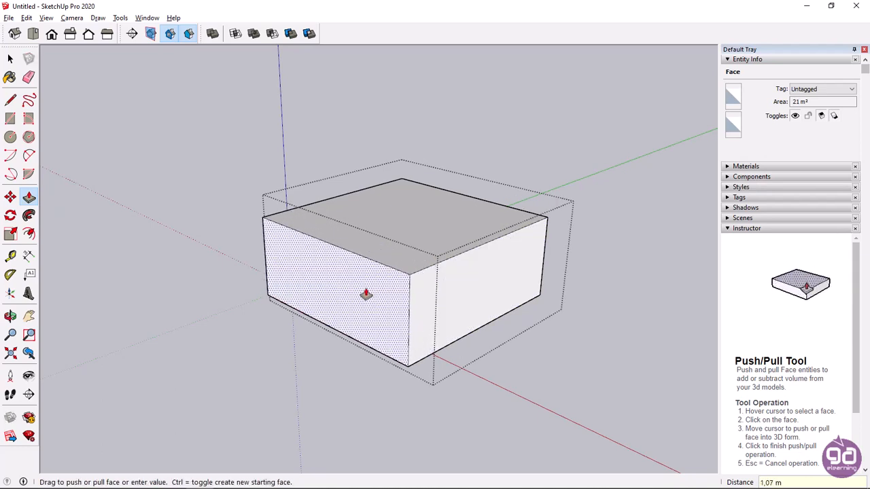
type("1")
key("Return")
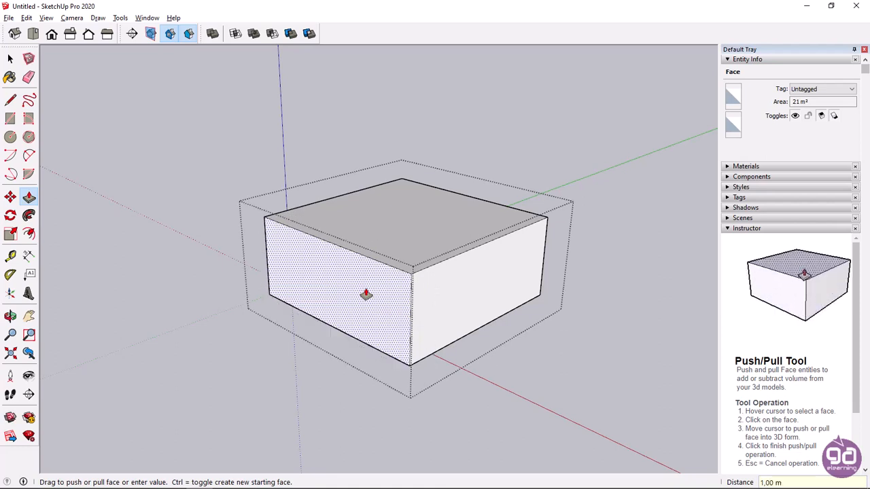
- Exit component editing, reopen the box component for editing and close it again without changing its geometry
key("space")
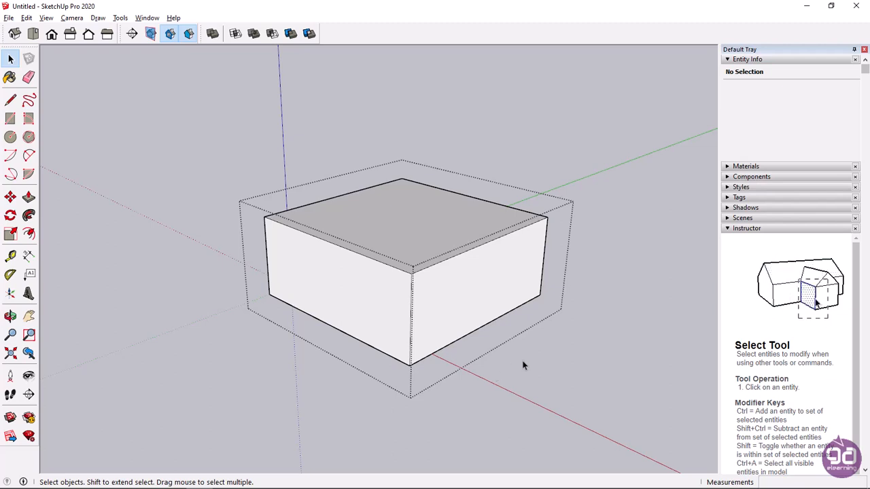
left_click(585, 310)
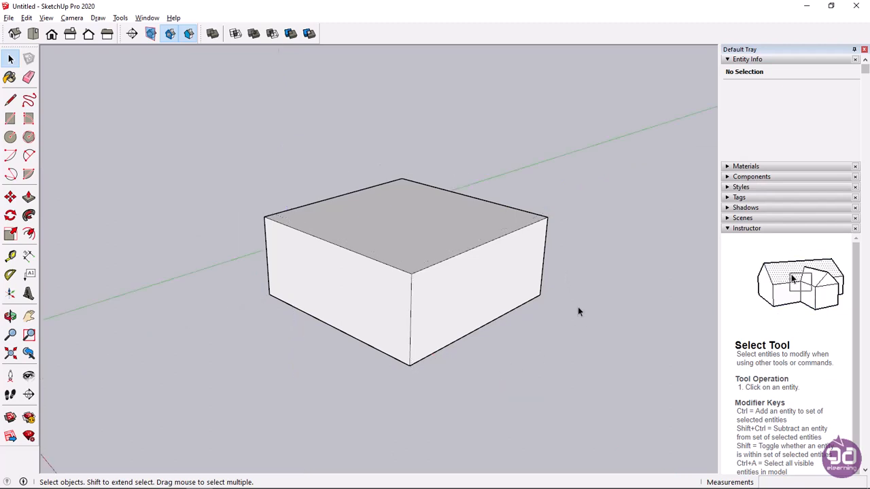
double_click(492, 278)
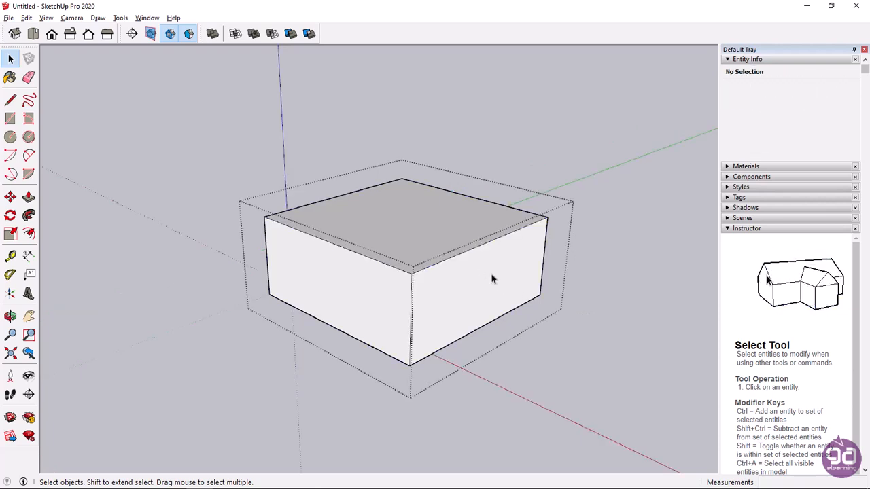
left_click(583, 286)
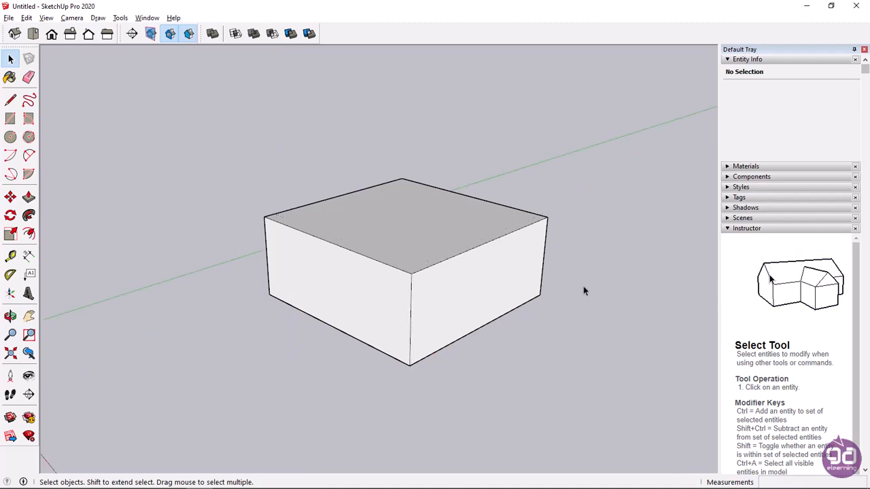
- Insert a second instance of the "Κύβος 5*6" component from the model's component library, behind the first box near the green axis
left_click(727, 178)
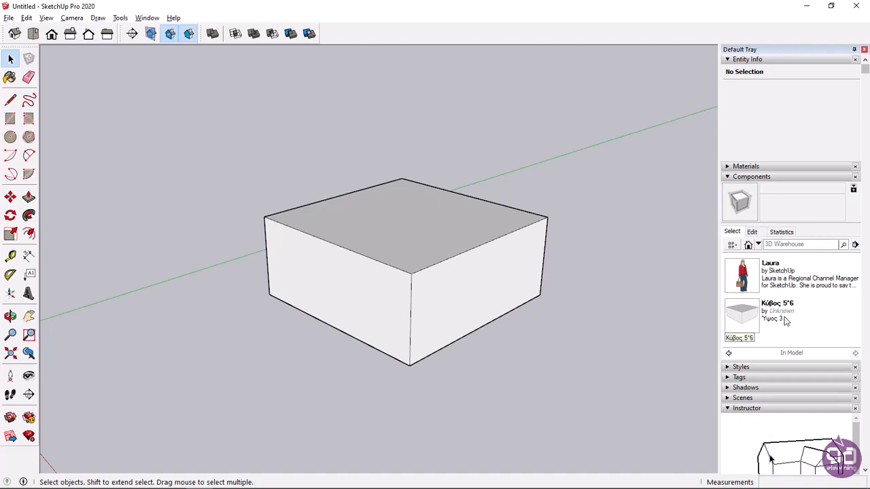
left_click(740, 312)
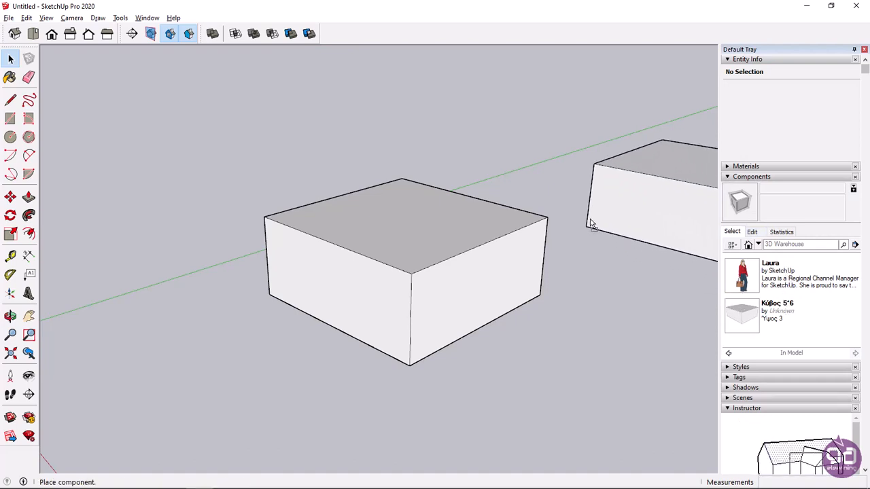
left_click(506, 188)
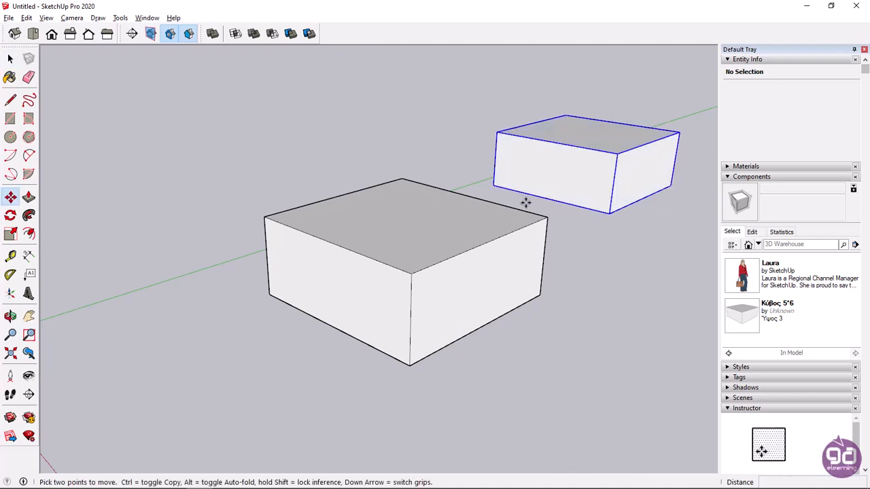
middle_click_drag(620, 253, 488, 306, "shift")
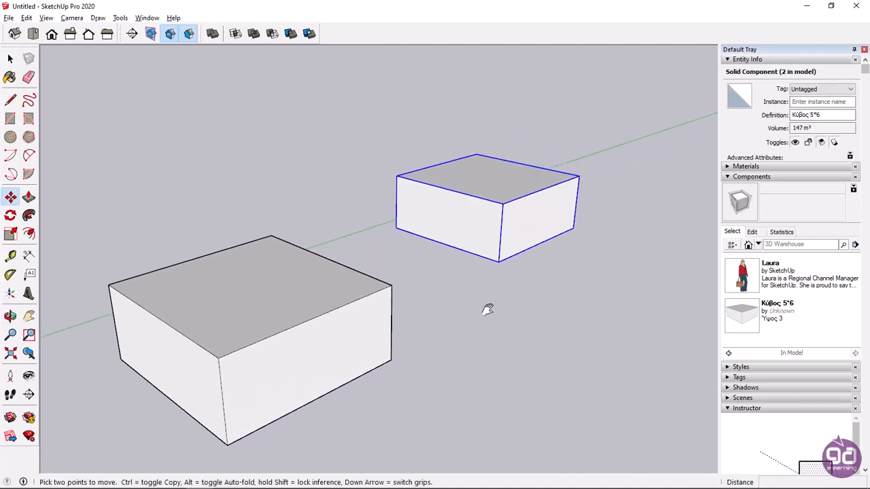